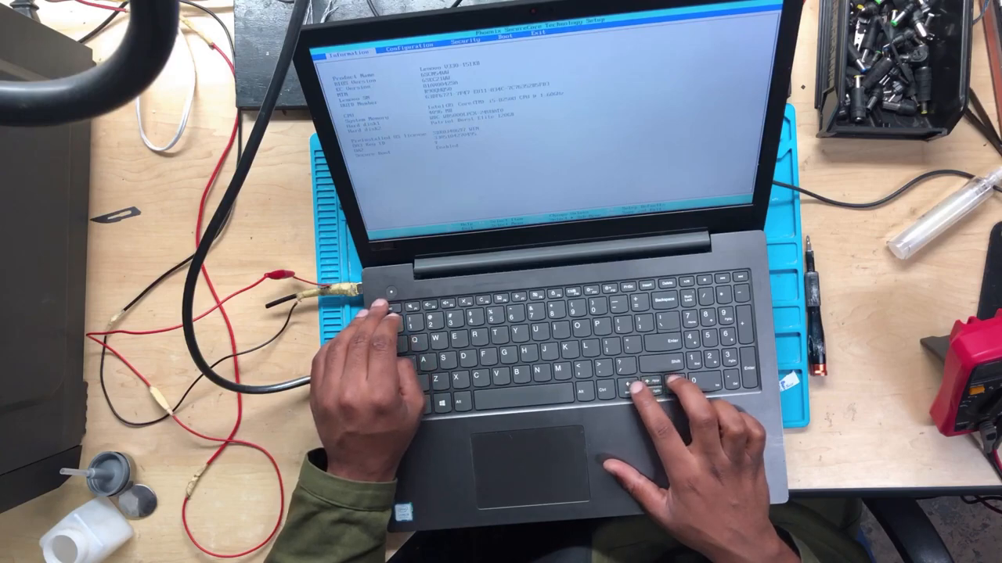
Step: Move to the Exit page listing the exit, discard and save changes options
key("Right")
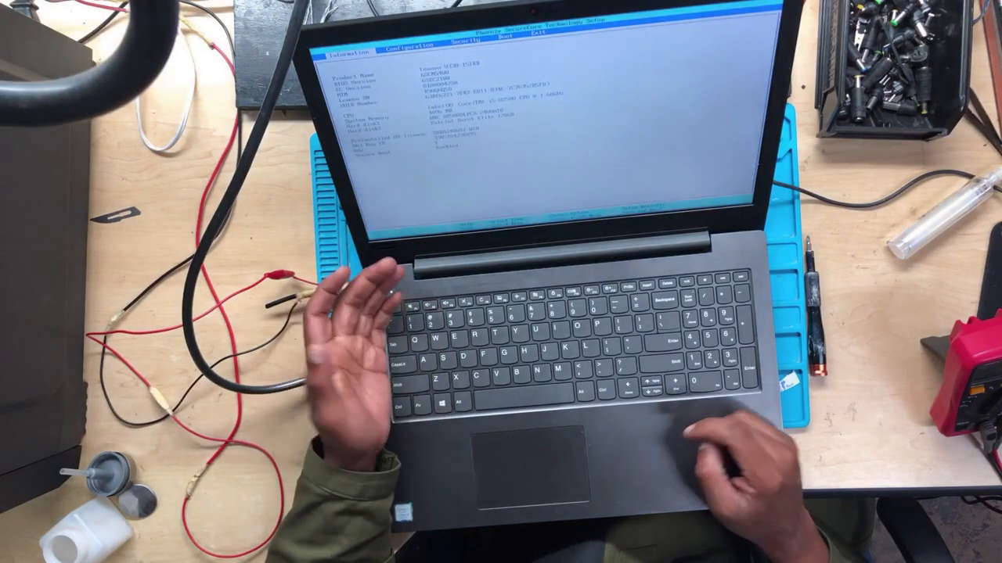
Step: On the Boot page, dismiss the password notice, move an entry up the boot order with F6 and save via F10
key("Right")
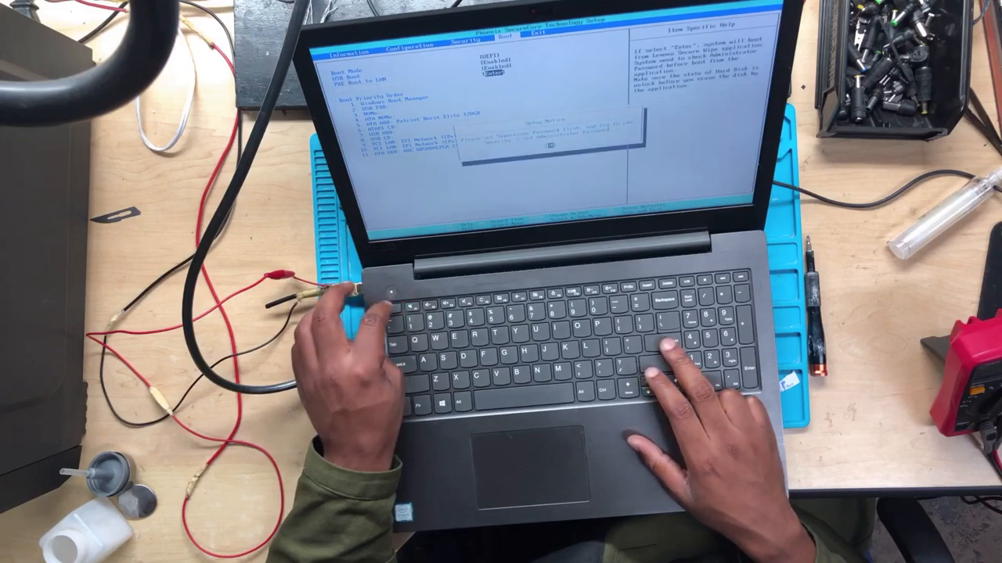
key("Escape")
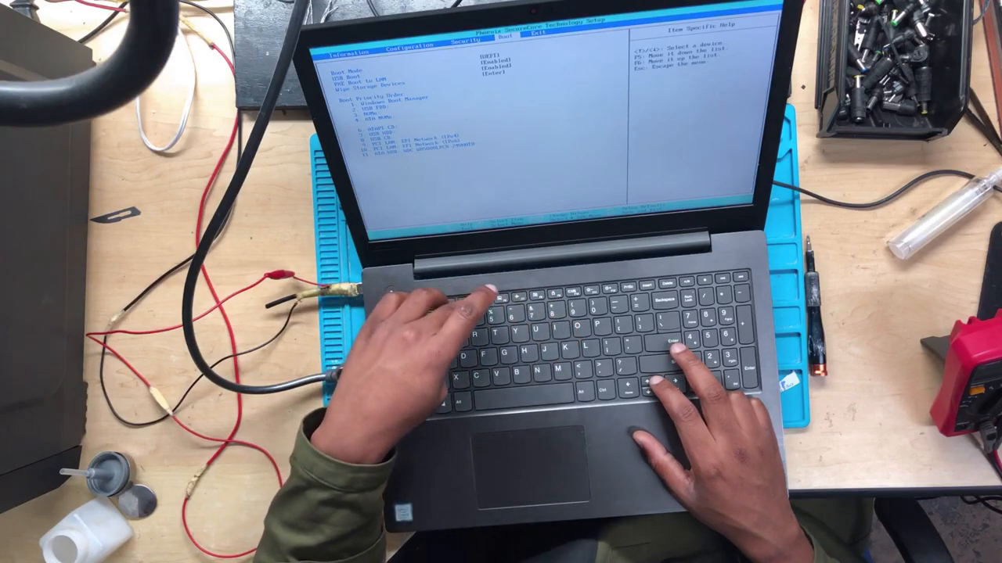
key("F6")
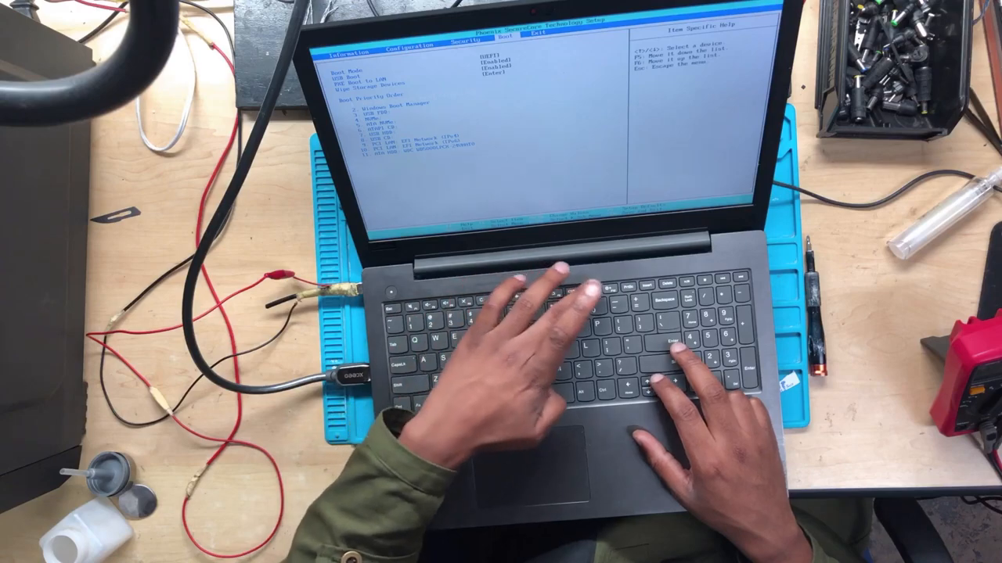
key("F6")
key("F10")
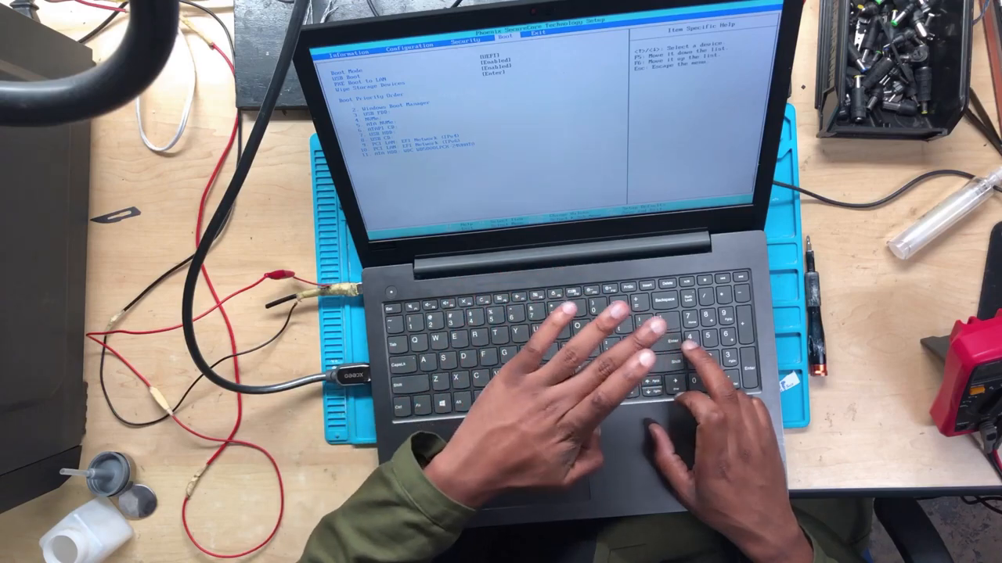